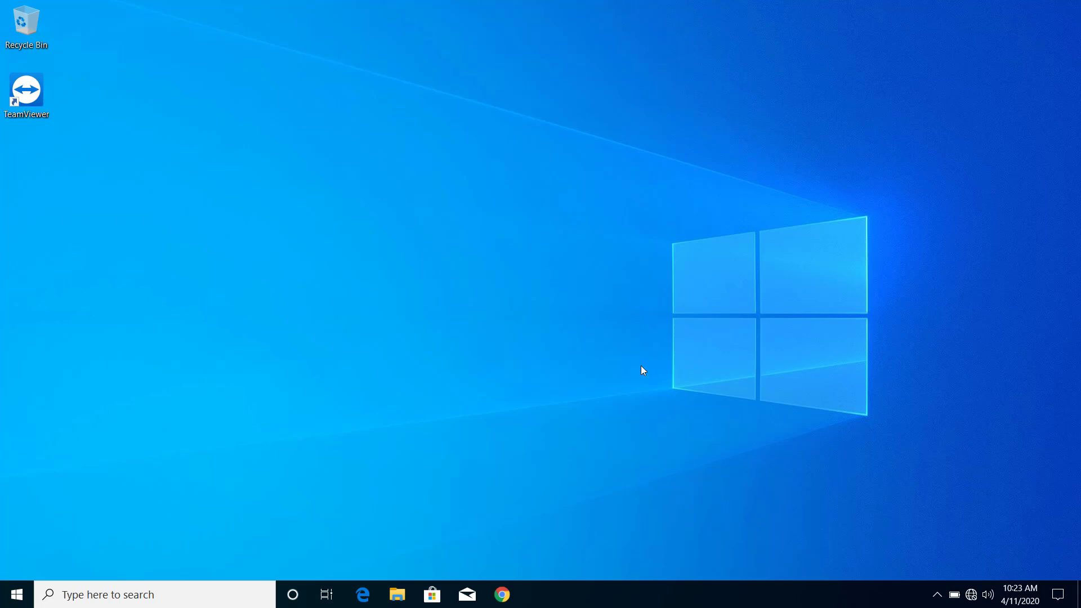
Launch TeamViewer from its desktop shortcut, refresh the desktop, and nudge the window into place
{"action": "double_click", "coordinate": [26, 96]}
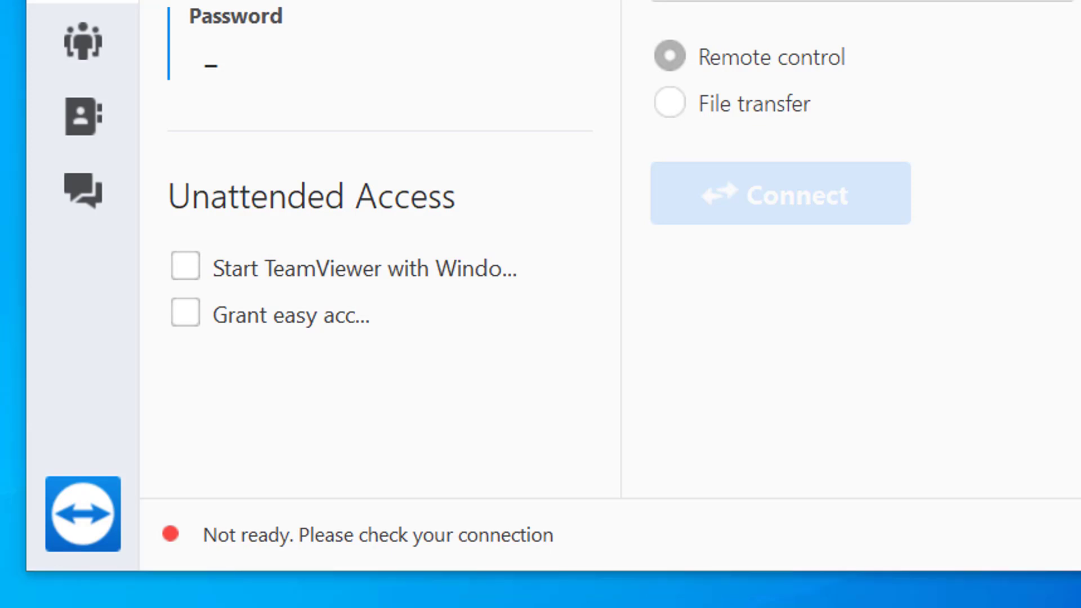
{"action": "right_click", "coordinate": [228, 384]}
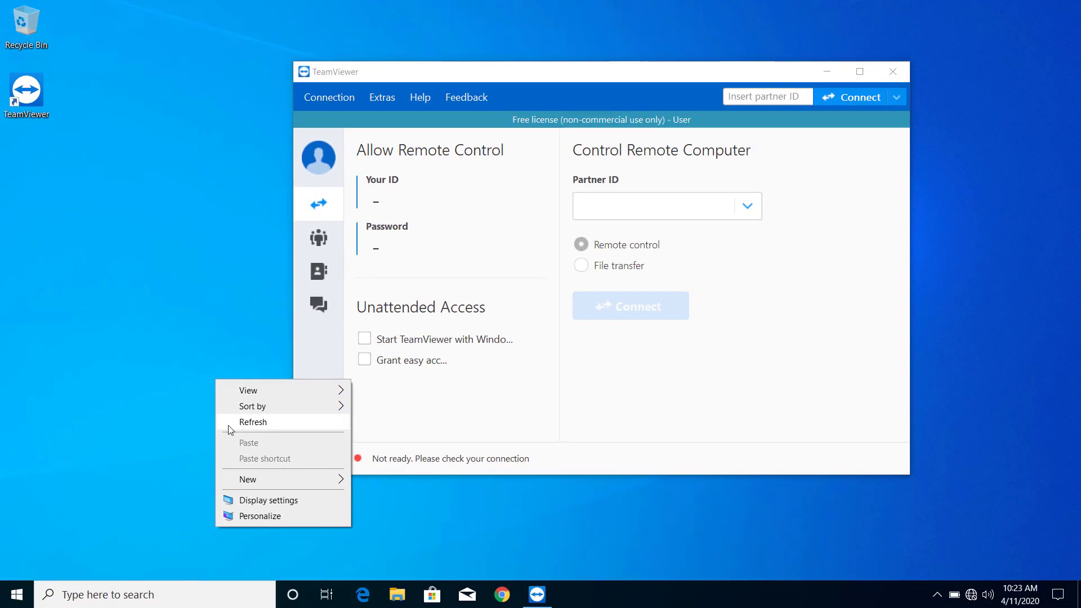
{"action": "left_click", "coordinate": [229, 425]}
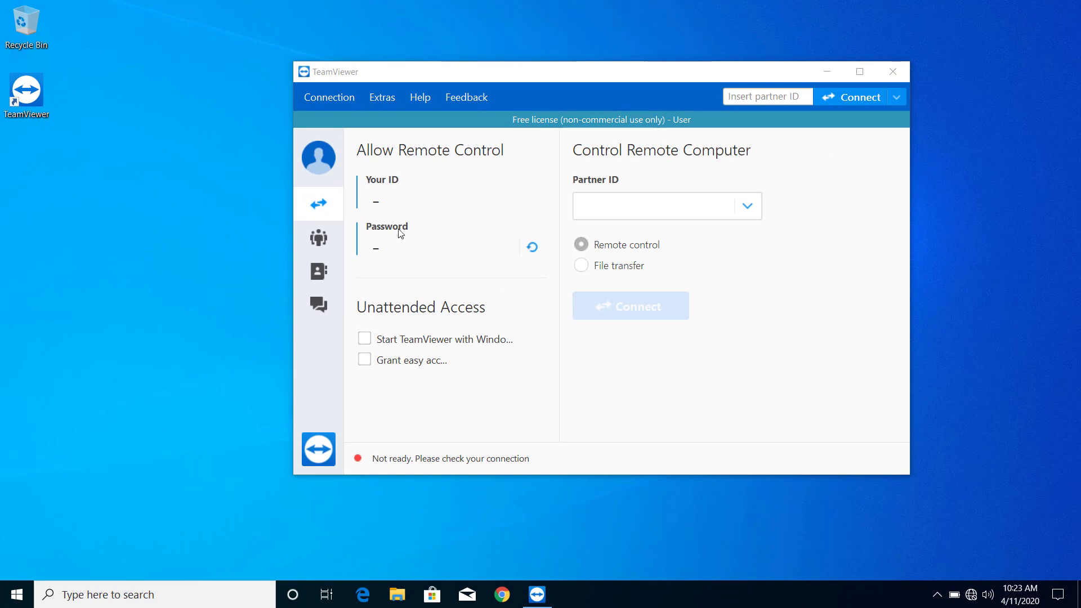
{"action": "left_click_drag", "start_coordinate": [478, 75], "coordinate": [441, 85]}
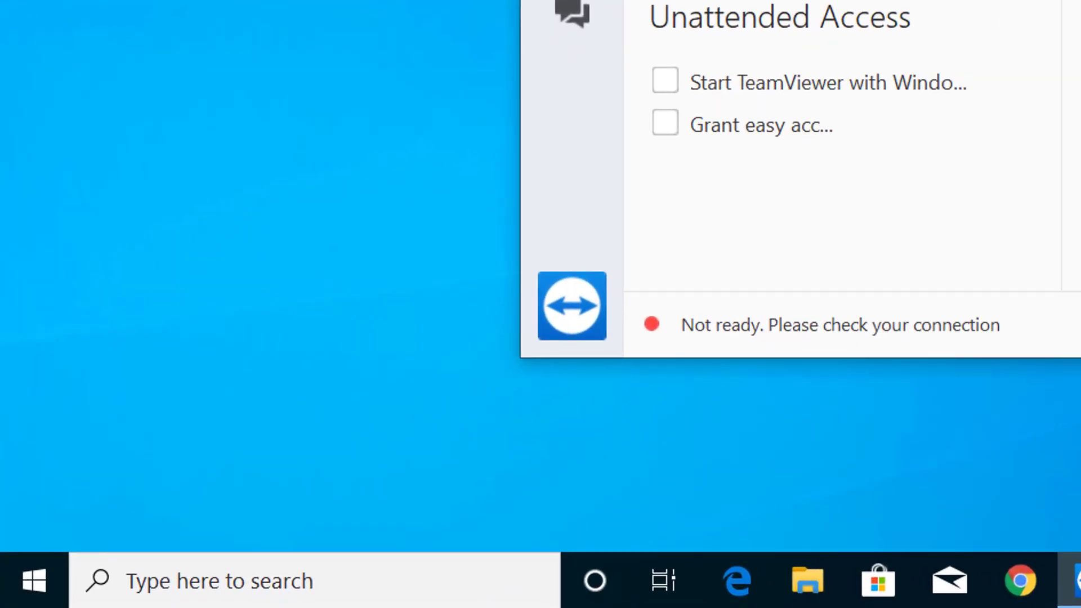
Open the Run dialog and clear the old 'cmd' entry from its field
{"action": "key", "text": "super+r"}
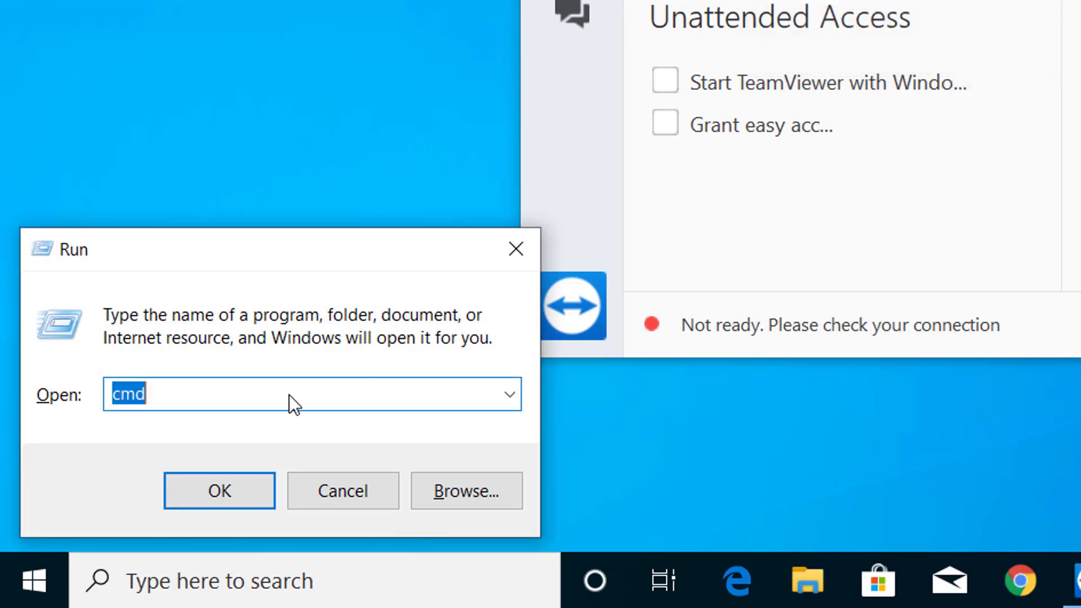
{"action": "key", "text": "End"}
{"action": "key", "text": "BackSpace"}
{"action": "key", "text": "BackSpace"}
{"action": "key", "text": "BackSpace"}
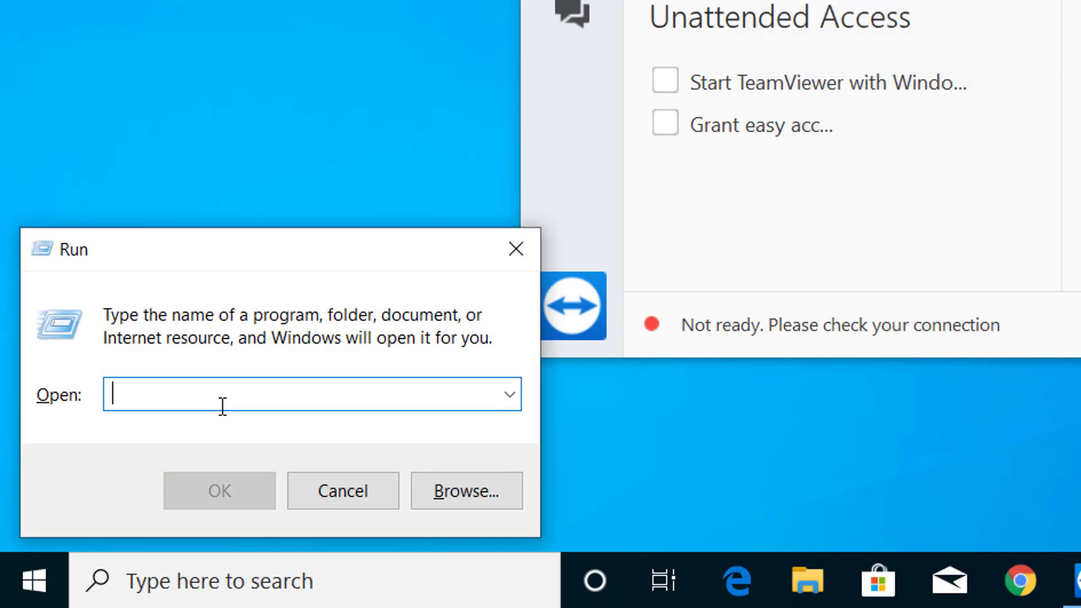
{"action": "type", "text": "nc"}
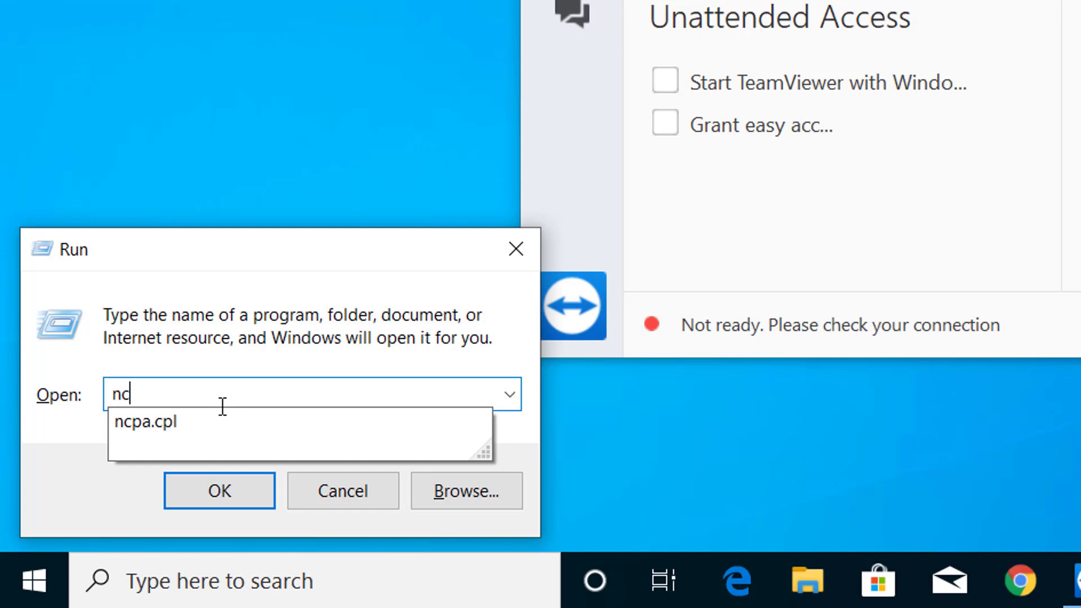
{"action": "type", "text": "pa.c"}
{"action": "type", "text": "pl"}
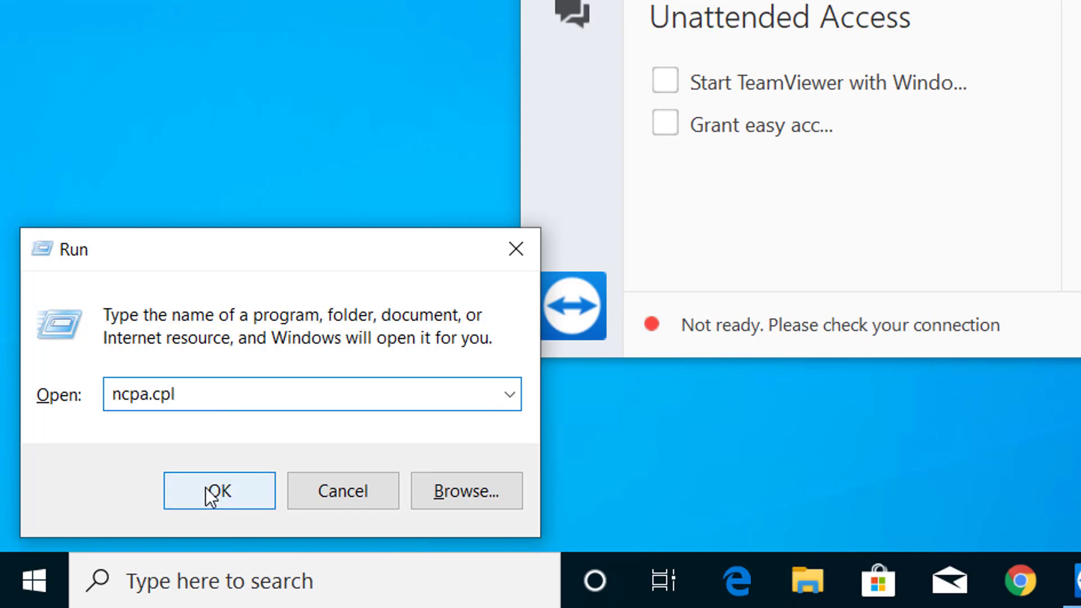
Run ncpa.cpl, open Ethernet's properties and select Internet Protocol Version 4 (TCP/IPv4)
{"action": "left_click", "coordinate": [209, 494]}
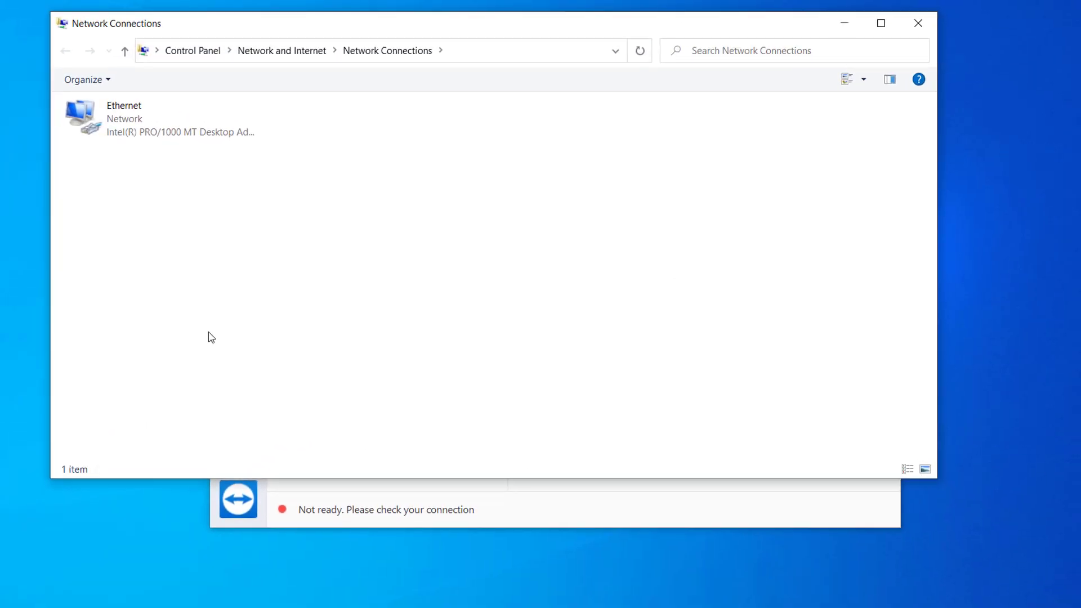
{"action": "left_click_drag", "start_coordinate": [194, 26], "coordinate": [178, 66]}
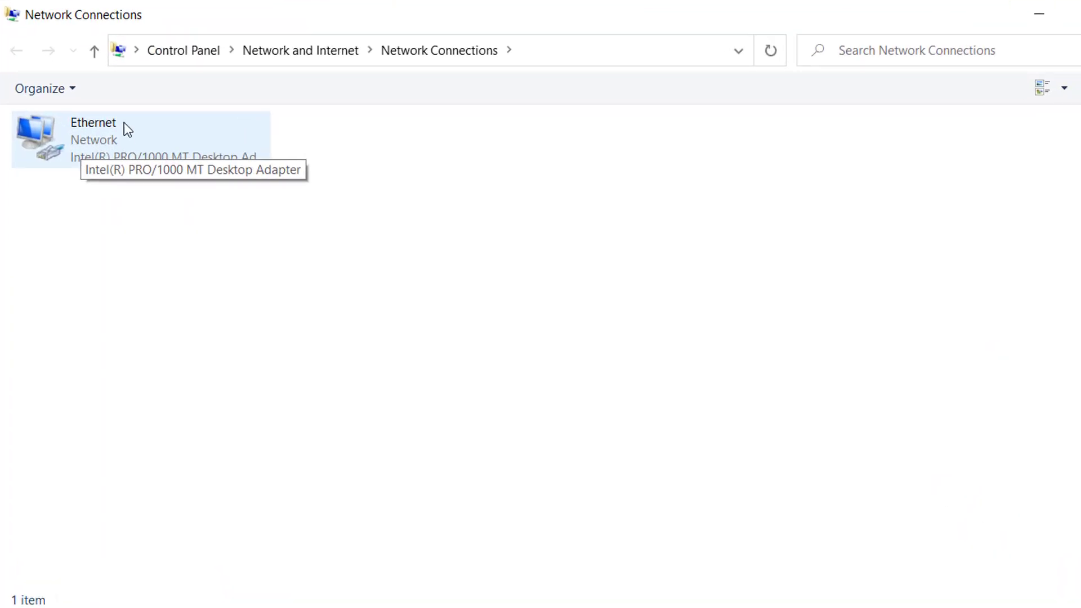
{"action": "right_click", "coordinate": [68, 140]}
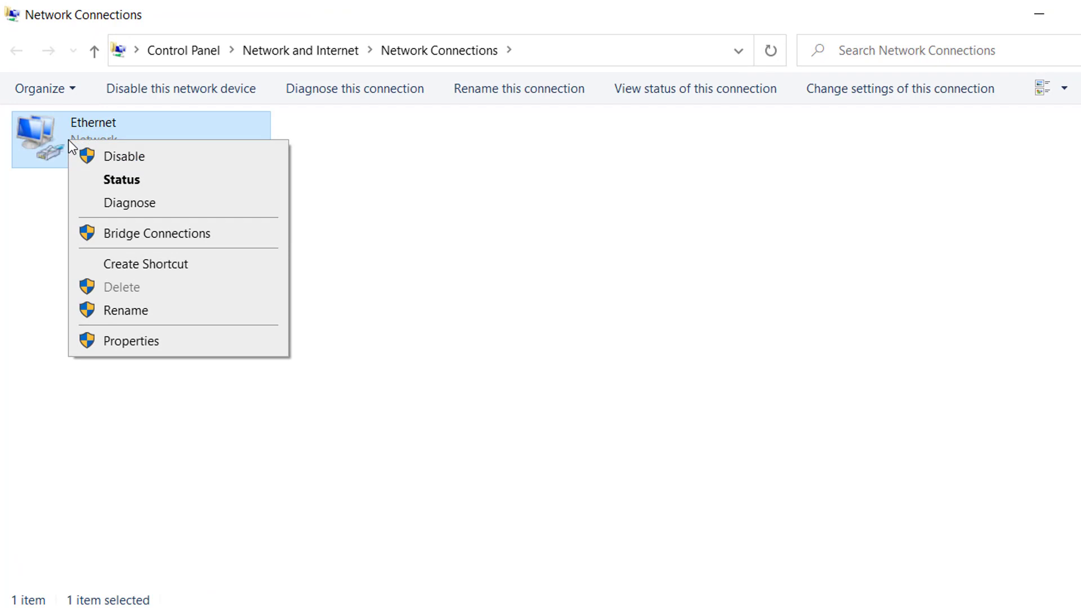
{"action": "left_click", "coordinate": [116, 348]}
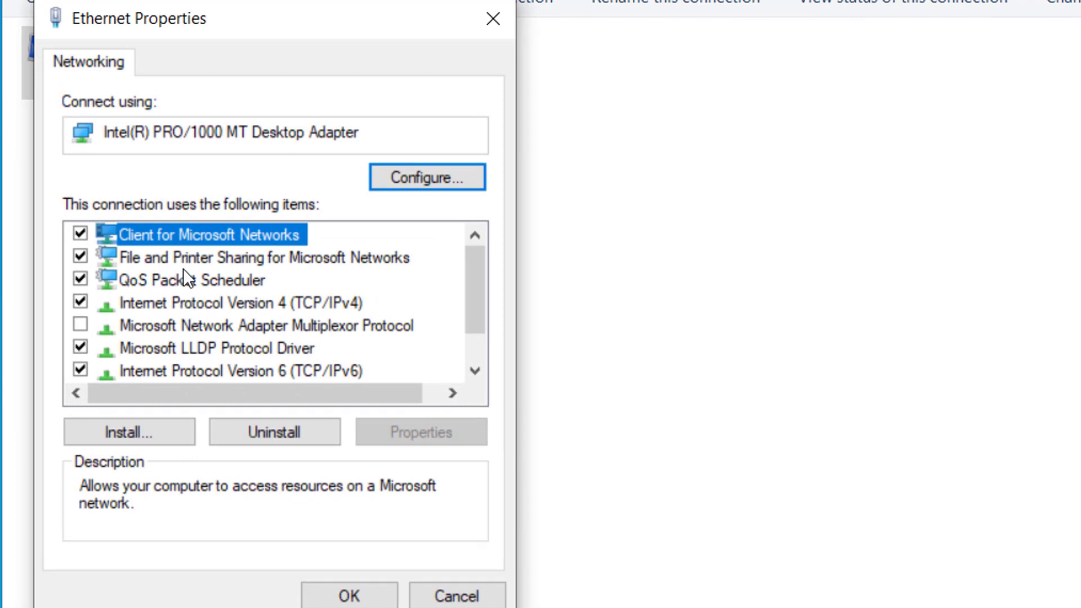
{"action": "left_click", "coordinate": [138, 305]}
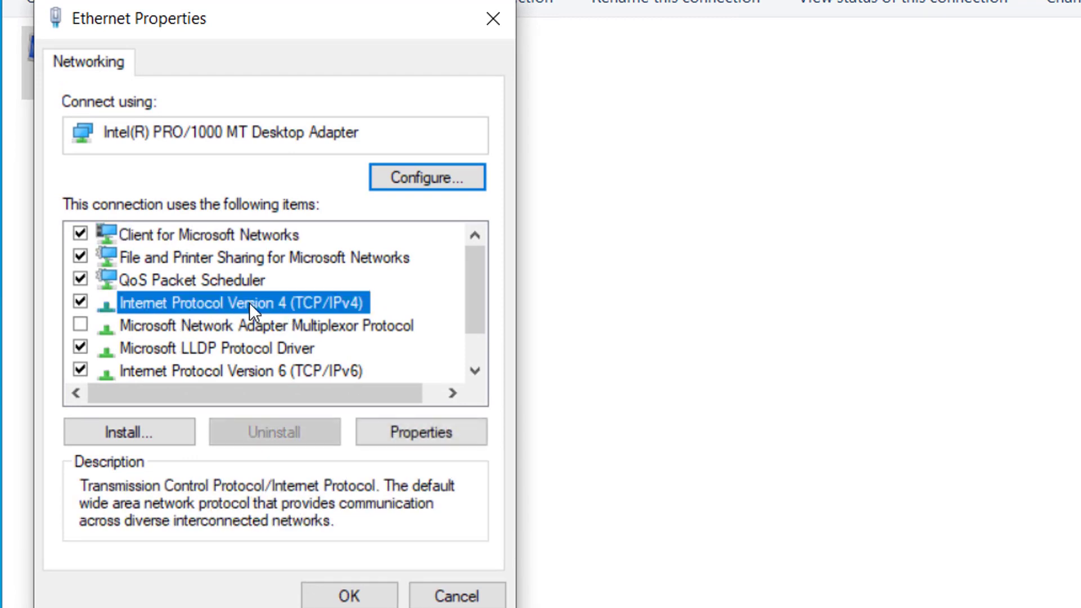
Set IPv4 to preferred DNS 8.8.8.8 and alternate DNS 8.8.4.4, and confirm
{"action": "left_click", "coordinate": [403, 433]}
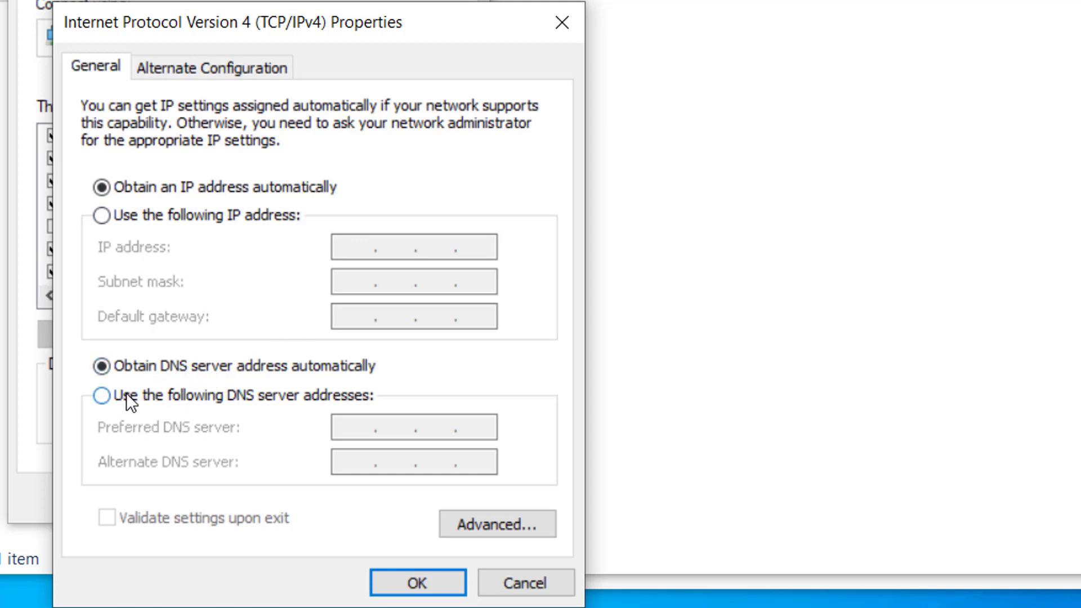
{"action": "left_click", "coordinate": [101, 395]}
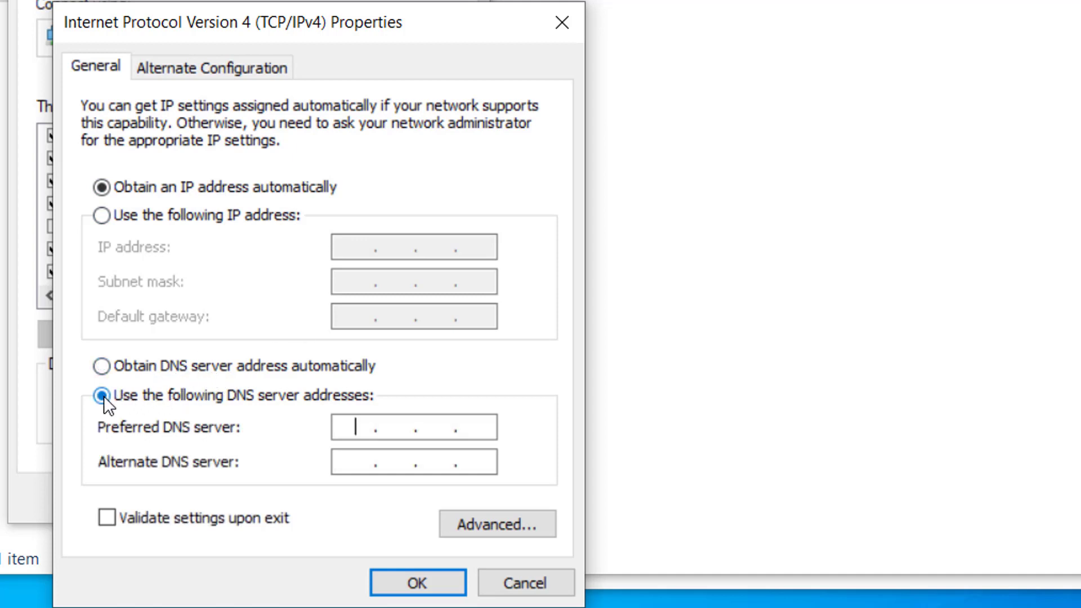
{"action": "type", "text": "8"}
{"action": "type", "text": ".8."}
{"action": "type", "text": "8.8"}
{"action": "left_click", "coordinate": [345, 467]}
{"action": "type", "text": "8.8"}
{"action": "type", "text": ".4.4"}
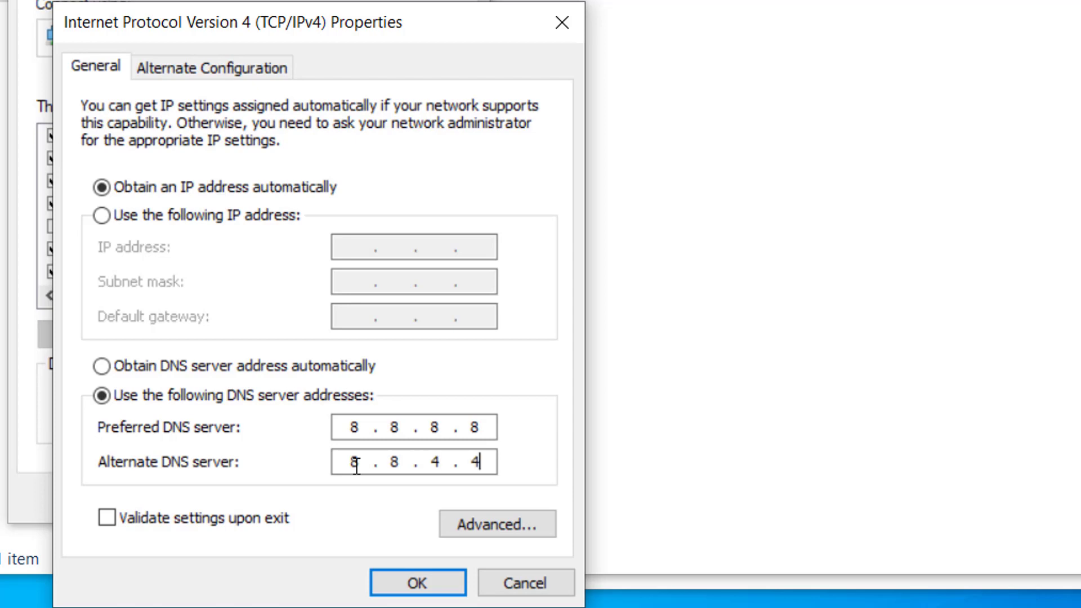
{"action": "left_click", "coordinate": [418, 584]}
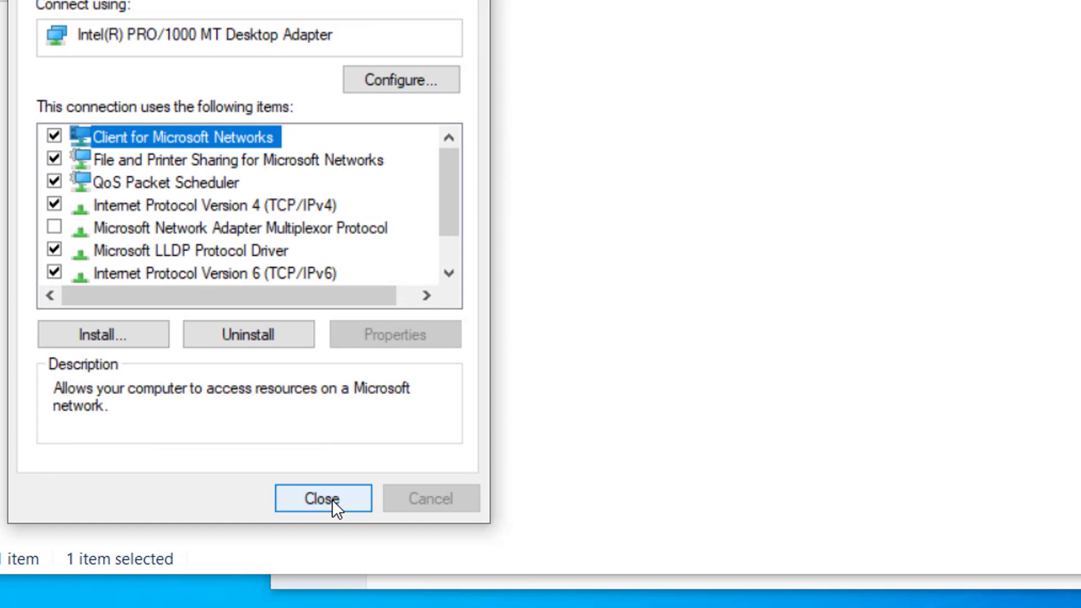
Close Ethernet Properties and check that TeamViewer reports Ready to connect
{"action": "left_click", "coordinate": [319, 489]}
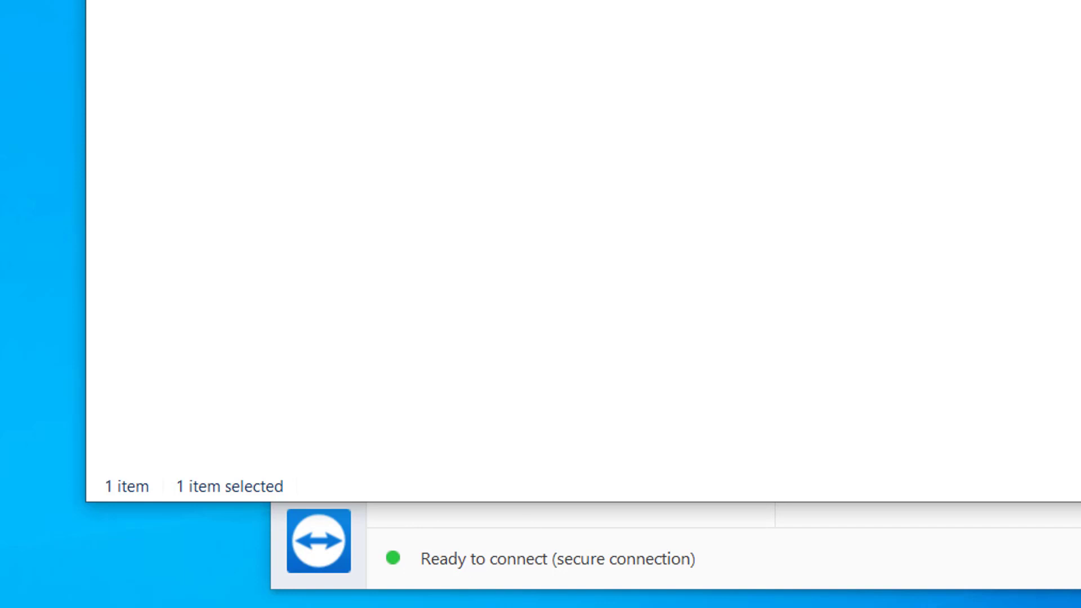
{"action": "left_click", "coordinate": [558, 558]}
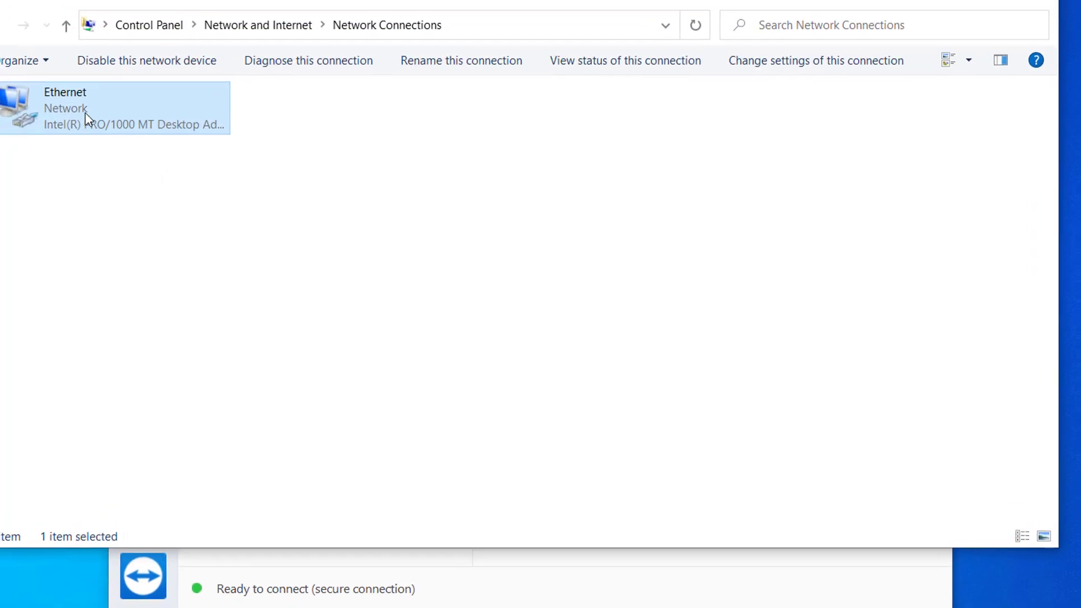
Disable the Ethernet adapter, then reselect it and enable it again
{"action": "left_click_drag", "start_coordinate": [63, 222], "coordinate": [66, 137]}
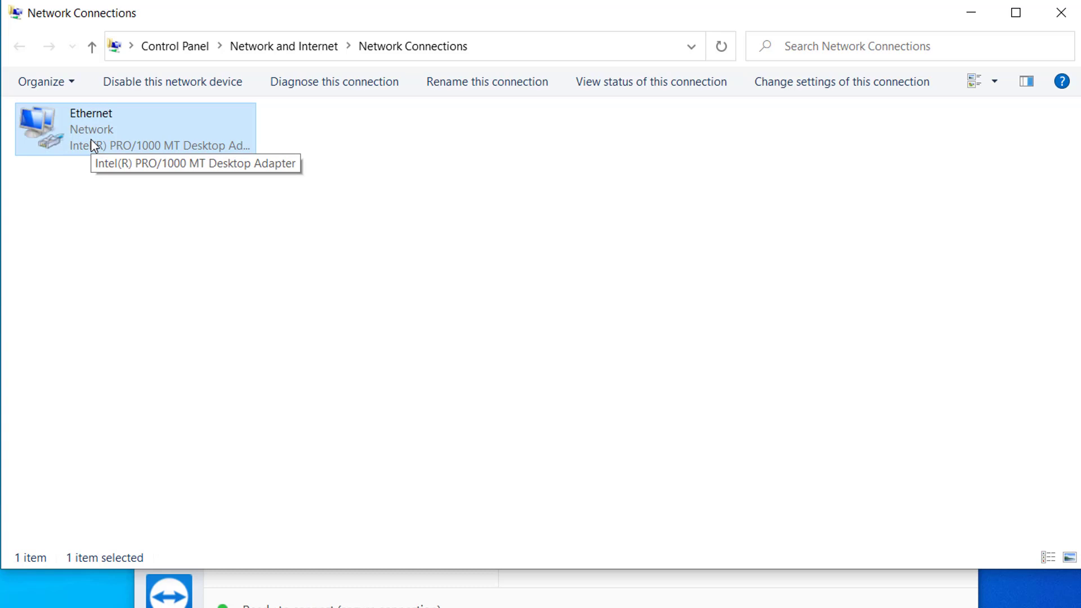
{"action": "left_click", "coordinate": [123, 88]}
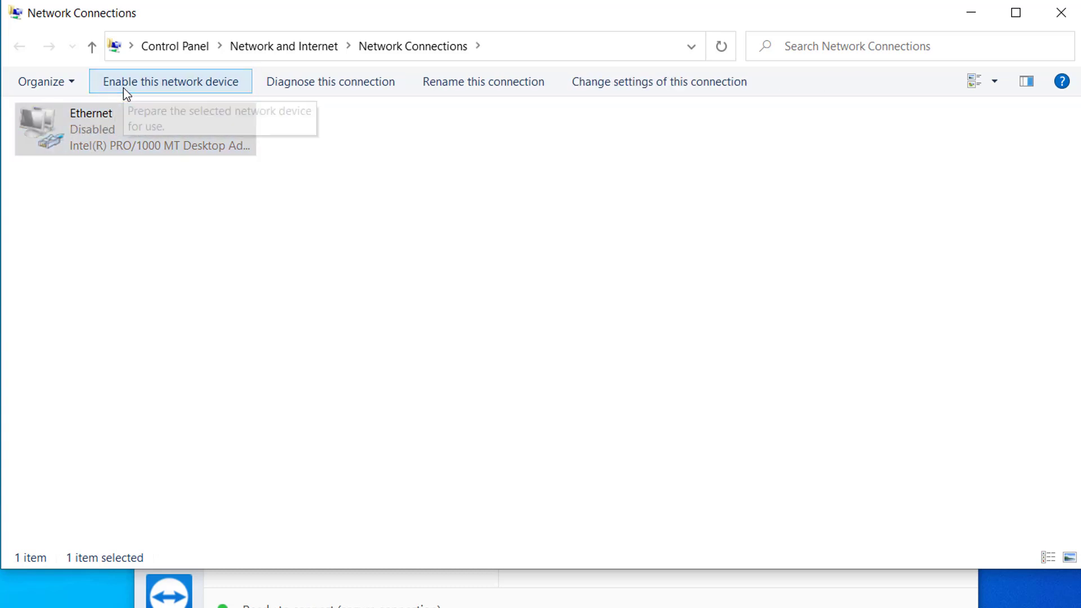
{"action": "left_click", "coordinate": [86, 203]}
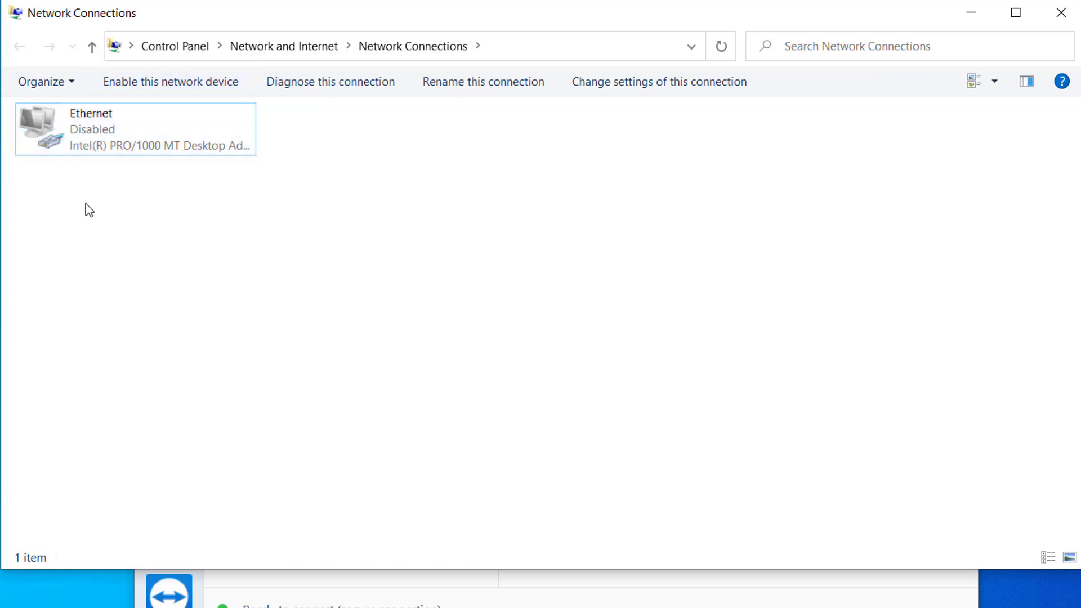
{"action": "left_click", "coordinate": [96, 138]}
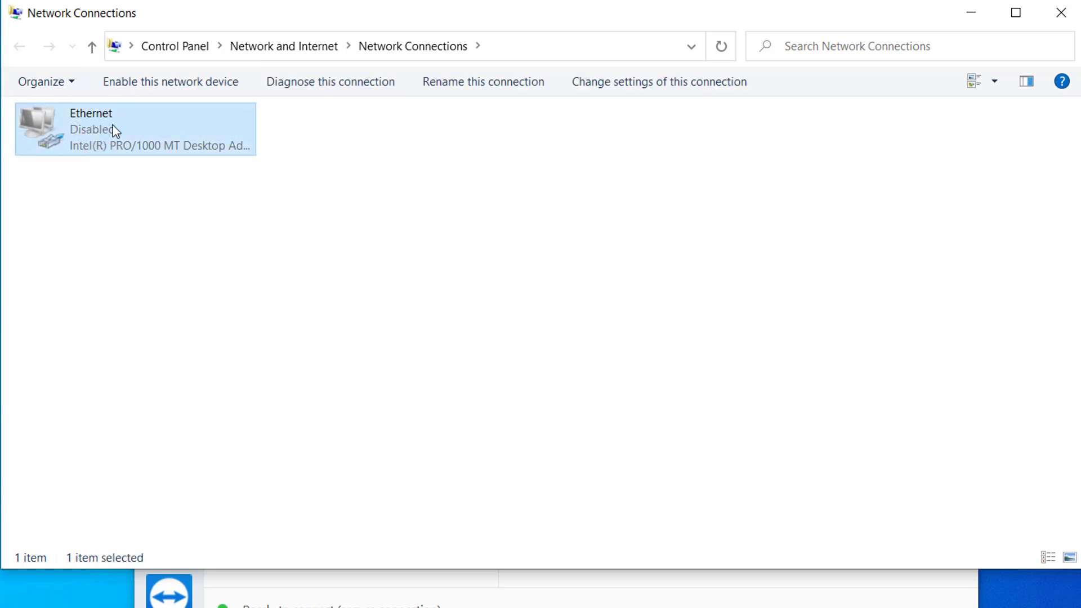
{"action": "left_click", "coordinate": [155, 81]}
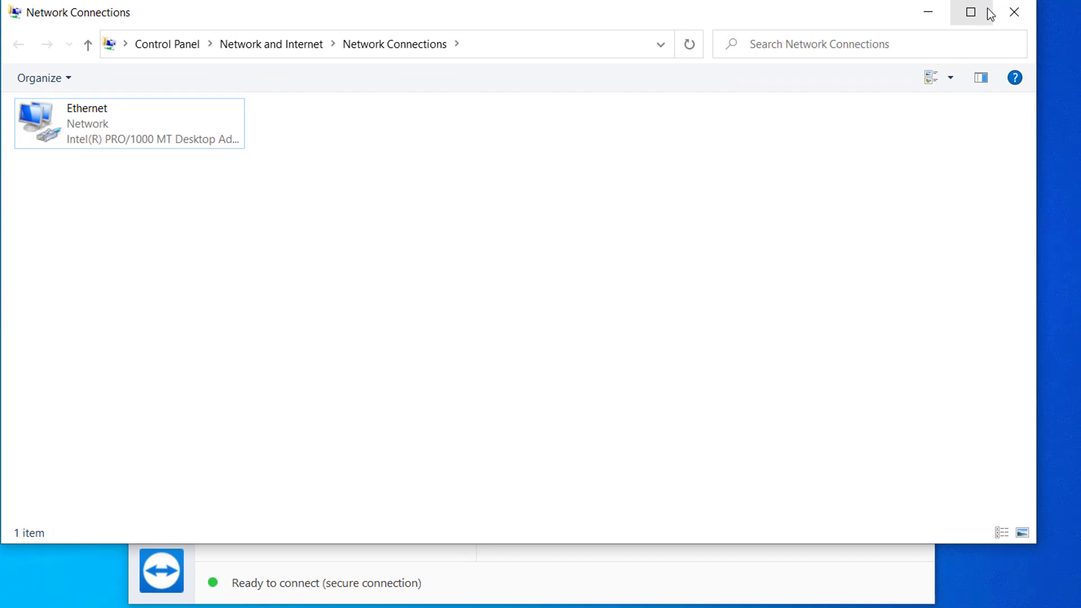
{"action": "left_click", "coordinate": [1010, 8]}
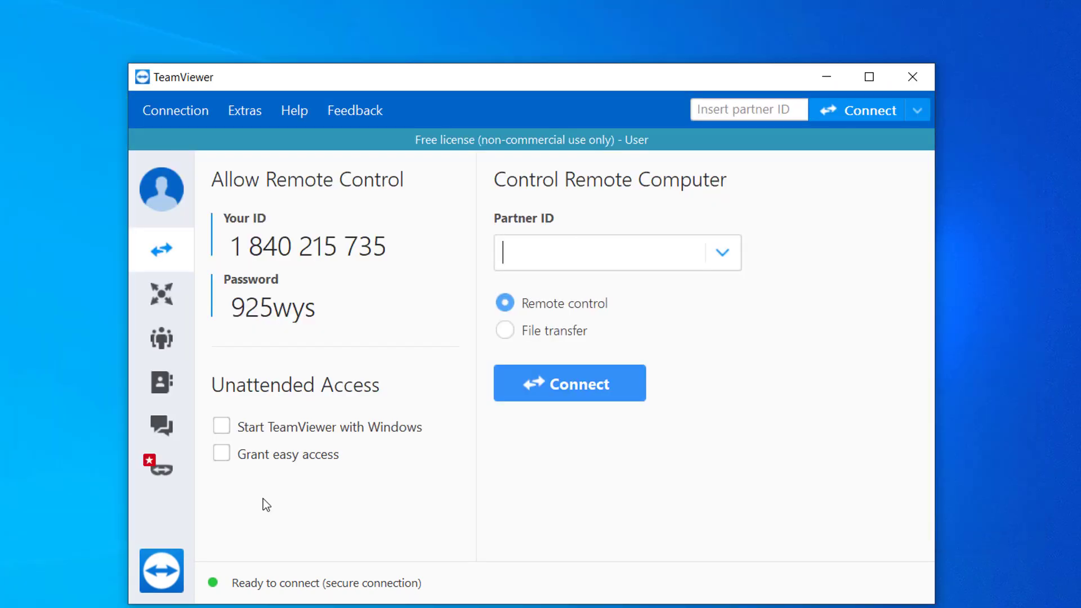